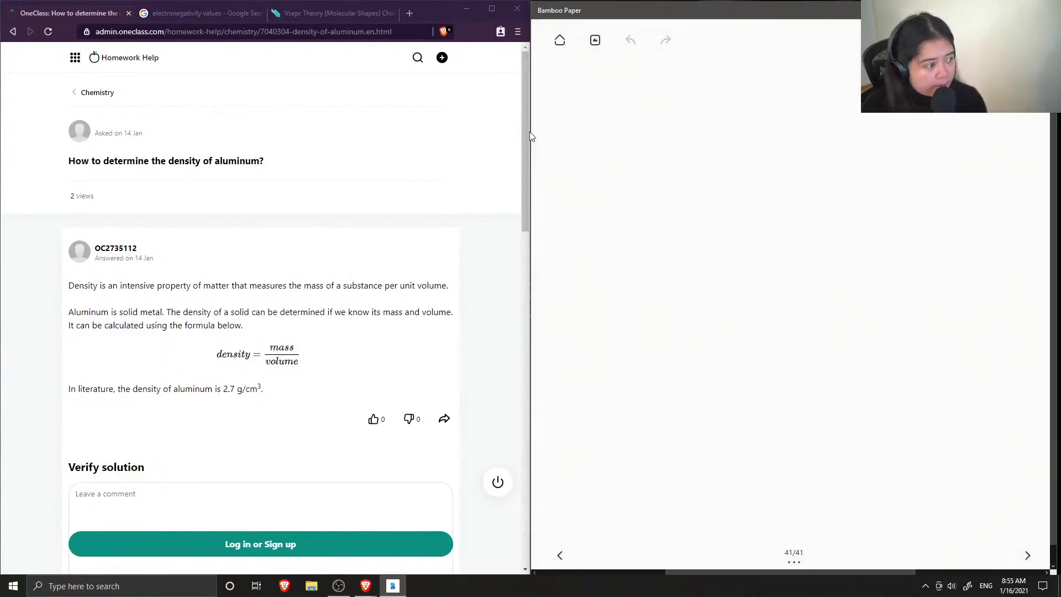
- Handwrite '2)' and 'density = mass (g or kg) / Volume (mL or L or cm³)' with a long fraction bar
drag(549, 69, 574, 103)
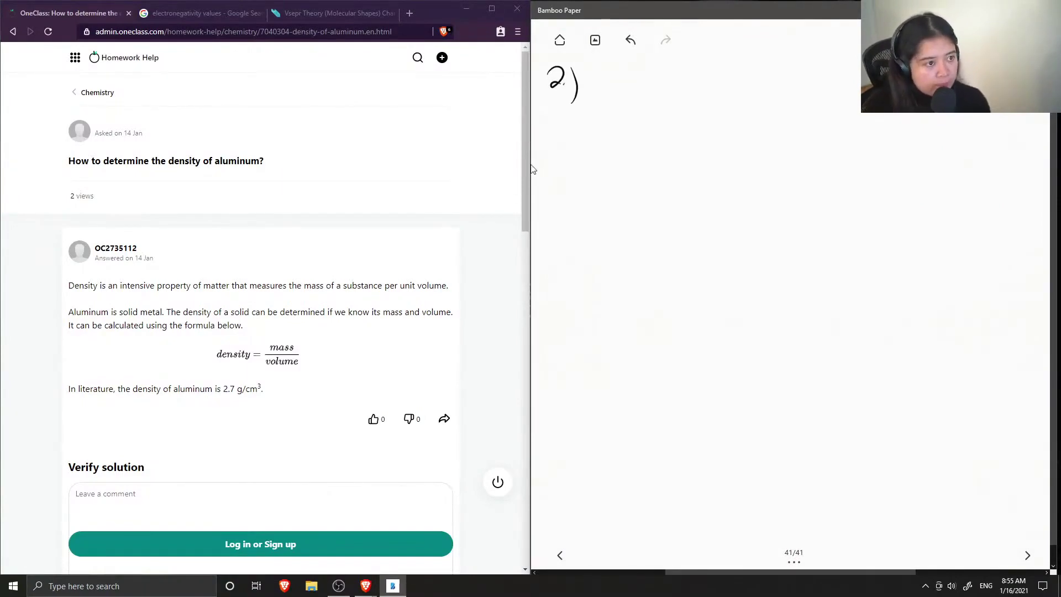
mouse_move(563, 132)
mouse_down()
mouse_move(567, 157)
mouse_move(575, 148)
mouse_move(593, 155)
mouse_move(601, 143)
mouse_move(600, 155)
mouse_move(611, 152)
mouse_move(612, 135)
mouse_move(611, 150)
mouse_move(622, 136)
mouse_move(624, 155)
mouse_move(630, 143)
mouse_move(640, 164)
mouse_up()
click(654, 142)
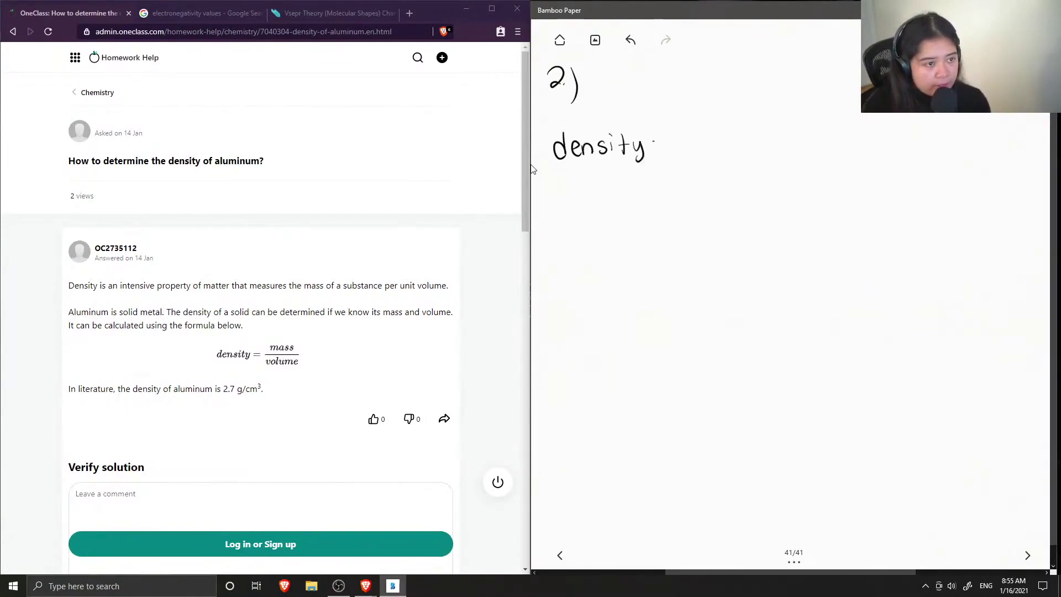
mouse_move(675, 128)
mouse_down()
mouse_move(723, 134)
mouse_move(682, 156)
mouse_move(706, 166)
mouse_up()
mouse_move(710, 155)
mouse_down()
mouse_move(747, 165)
mouse_move(729, 138)
mouse_move(782, 136)
mouse_up()
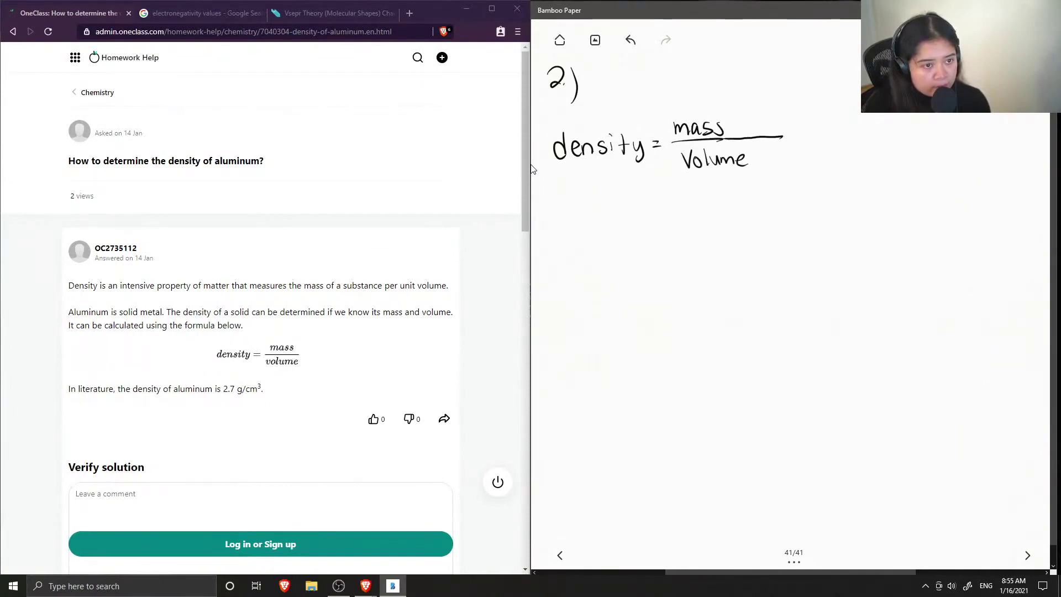
mouse_move(743, 104)
mouse_down()
mouse_move(743, 127)
mouse_move(803, 119)
mouse_move(824, 129)
mouse_up()
mouse_move(768, 147)
mouse_down()
mouse_move(767, 173)
mouse_move(827, 151)
mouse_move(841, 161)
mouse_up()
mouse_move(782, 136)
mouse_down()
mouse_move(855, 133)
mouse_move(859, 150)
mouse_move(883, 163)
mouse_move(901, 153)
mouse_move(912, 172)
mouse_up()
drag(854, 133, 900, 131)
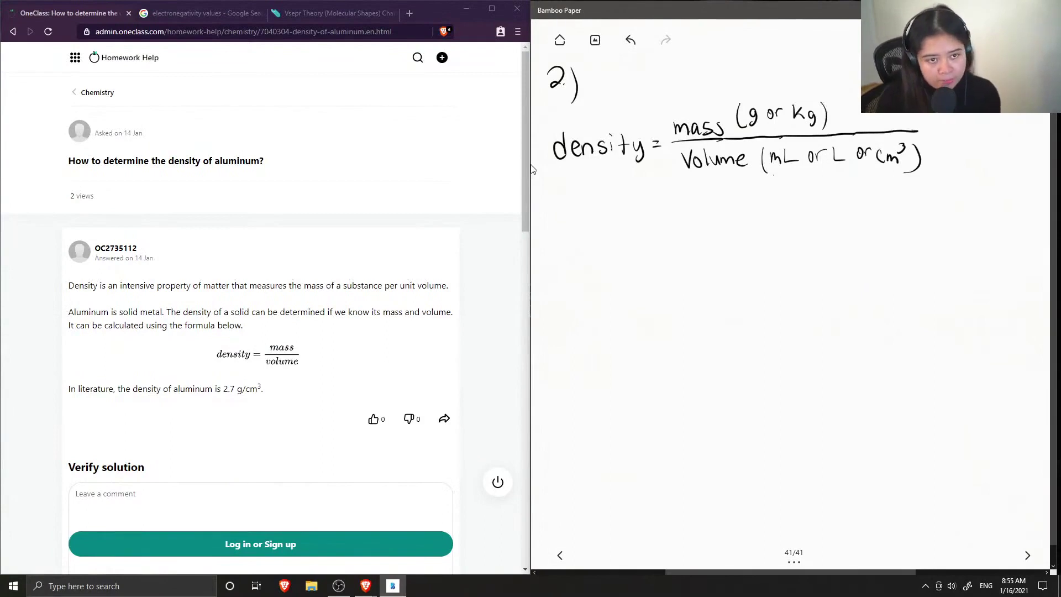
click(956, 39)
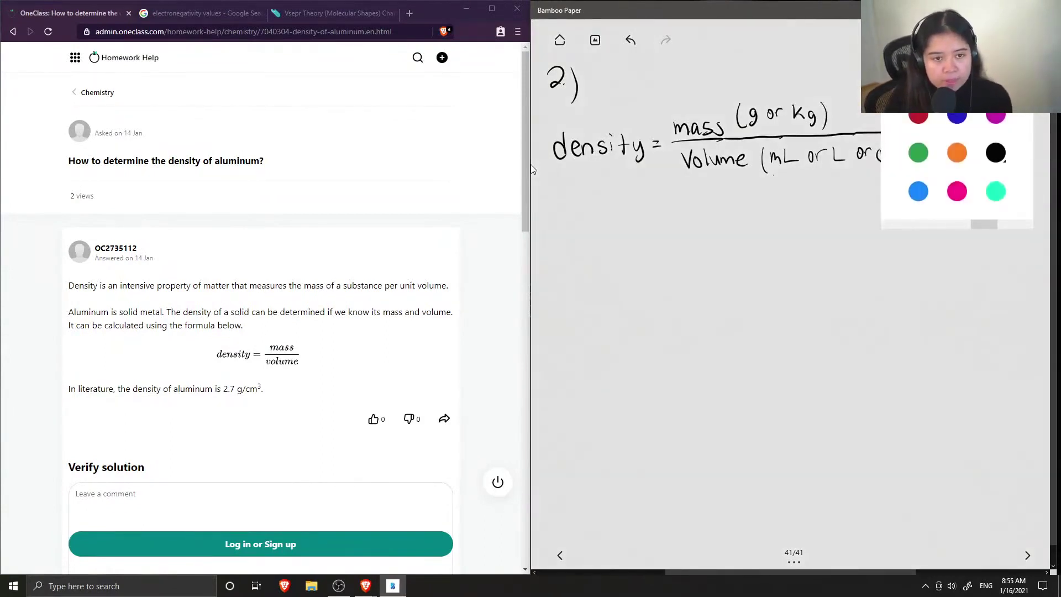
- In blue ink, write '1.) Measure mass in grams' and begin '2.) Find Volume' below it
click(532, 169)
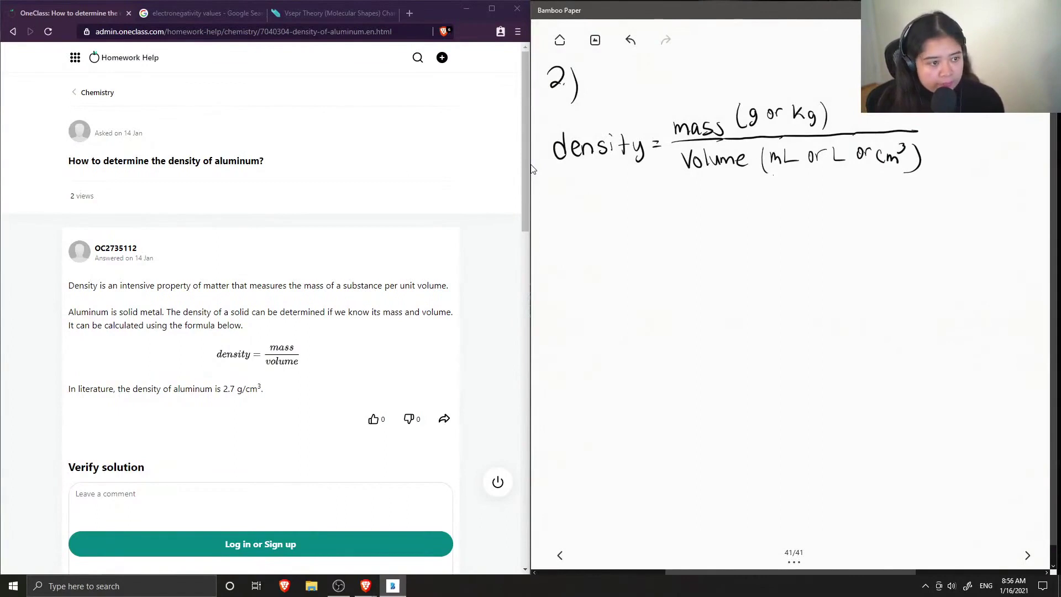
mouse_move(553, 229)
mouse_down()
mouse_move(562, 246)
mouse_move(636, 231)
mouse_move(644, 241)
mouse_move(660, 232)
mouse_move(724, 240)
mouse_move(746, 229)
mouse_move(738, 247)
mouse_move(758, 228)
mouse_move(783, 242)
mouse_up()
mouse_move(550, 269)
mouse_down()
mouse_move(564, 290)
mouse_move(594, 267)
mouse_move(606, 283)
mouse_move(651, 274)
mouse_up()
mouse_move(655, 266)
mouse_down()
mouse_move(656, 283)
mouse_move(697, 278)
mouse_up()
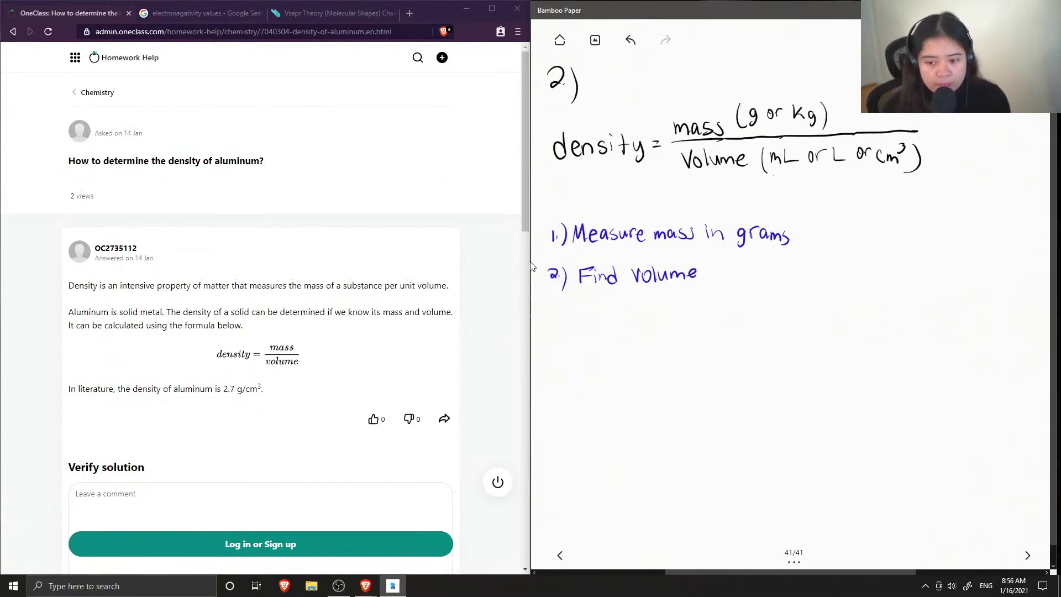
- Complete step 2 with '(V=l×w×h) or water displacement method'
drag(672, 287, 678, 287)
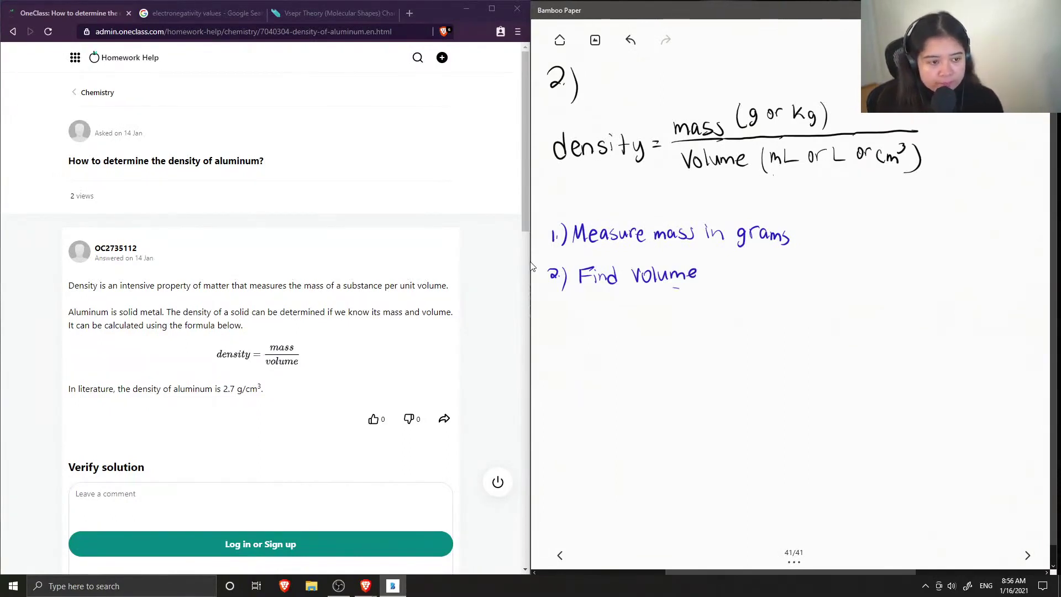
mouse_move(720, 260)
mouse_down()
mouse_move(716, 284)
mouse_move(736, 266)
mouse_move(773, 275)
mouse_up()
click(743, 271)
drag(773, 268, 797, 273)
mouse_move(797, 268)
mouse_down()
mouse_move(816, 281)
mouse_move(846, 271)
mouse_up()
mouse_move(851, 279)
mouse_down()
mouse_move(893, 263)
mouse_move(904, 274)
mouse_up()
mouse_move(906, 258)
mouse_down()
mouse_move(906, 276)
mouse_move(928, 267)
mouse_up()
mouse_move(613, 294)
mouse_down()
mouse_move(606, 310)
mouse_move(635, 321)
mouse_up()
mouse_move(634, 305)
mouse_down()
mouse_move(721, 313)
mouse_move(778, 303)
mouse_up()
mouse_move(776, 296)
mouse_down()
mouse_move(784, 311)
mouse_move(792, 302)
mouse_move(811, 309)
mouse_up()
drag(809, 302, 810, 308)
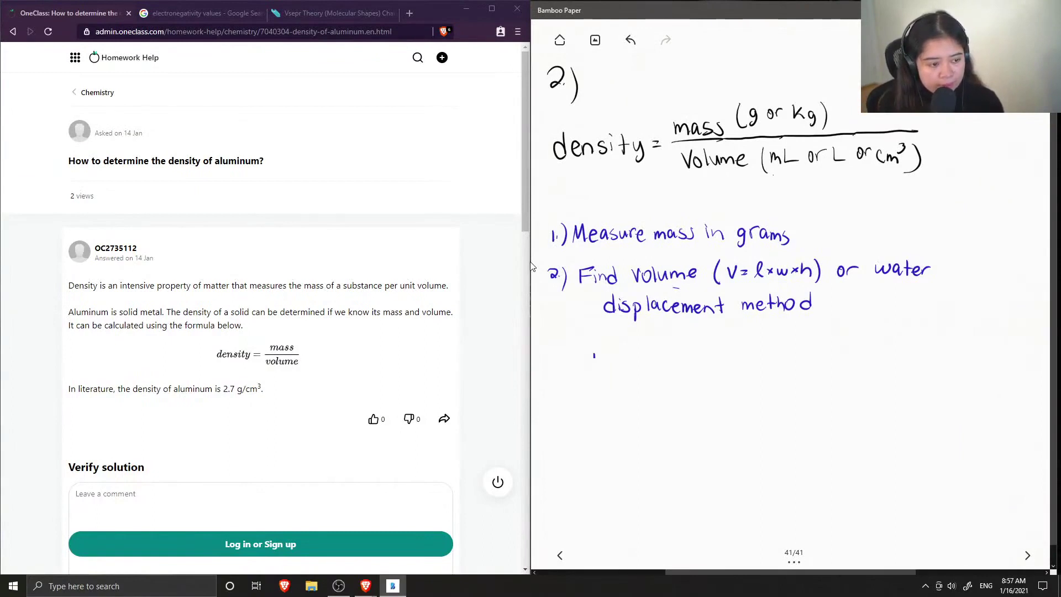
- Handwrite 'd = 2.7 g/cm³' in blue below the two steps
mouse_move(595, 358)
mouse_down()
mouse_move(583, 377)
mouse_move(610, 369)
mouse_up()
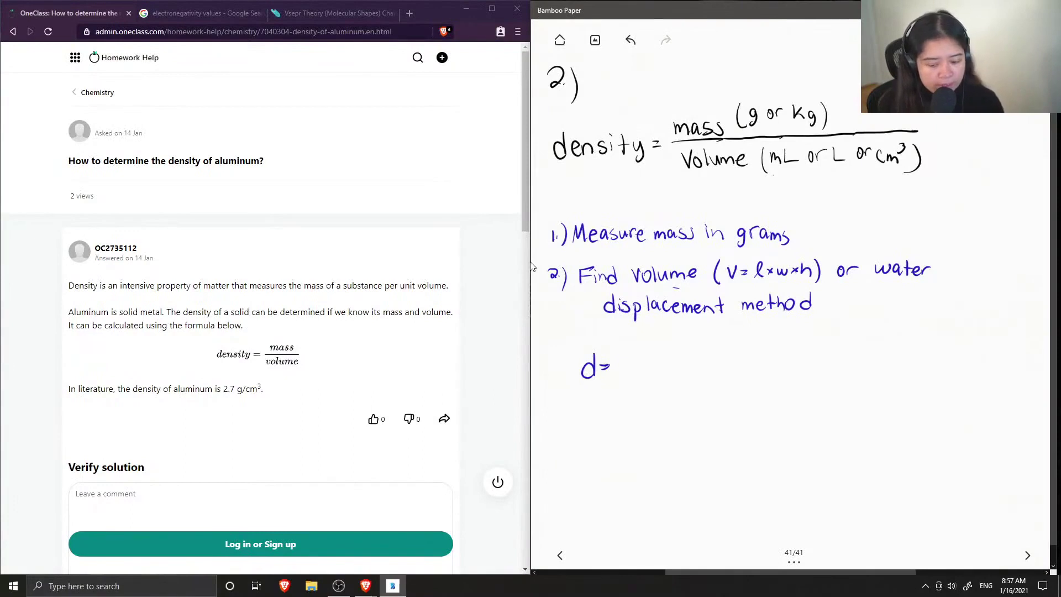
mouse_move(622, 358)
mouse_down()
mouse_move(634, 373)
mouse_move(661, 354)
mouse_move(659, 375)
mouse_move(676, 372)
mouse_move(670, 380)
mouse_up()
click(642, 371)
mouse_move(695, 353)
mouse_down()
mouse_move(686, 381)
mouse_move(713, 371)
mouse_up()
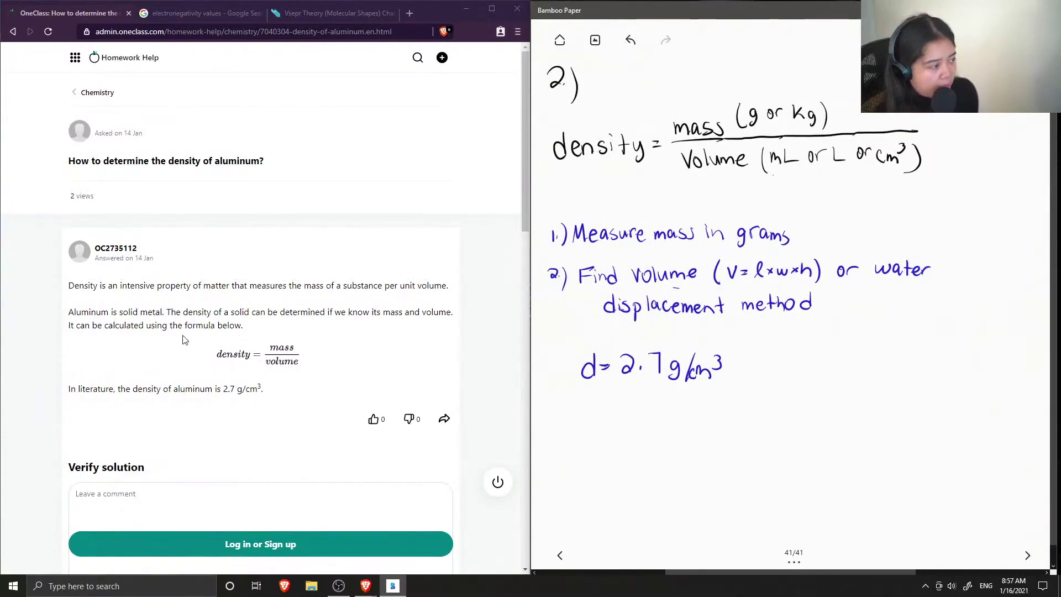
- Scroll the OneClass page down to the Verify solution comment box
scroll(186, 339, down, 1)
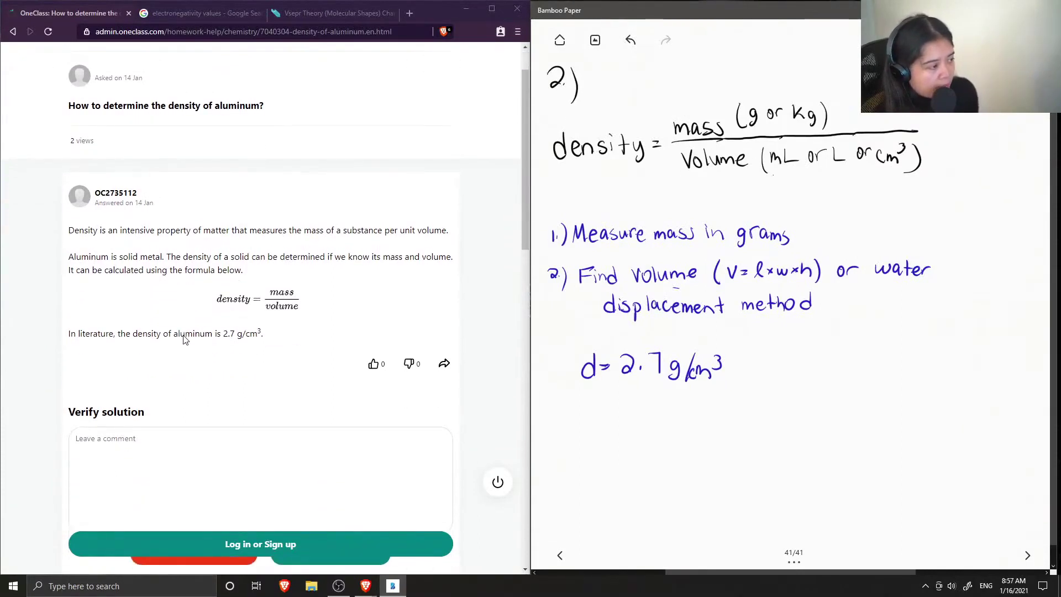
scroll(185, 339, down, 1)
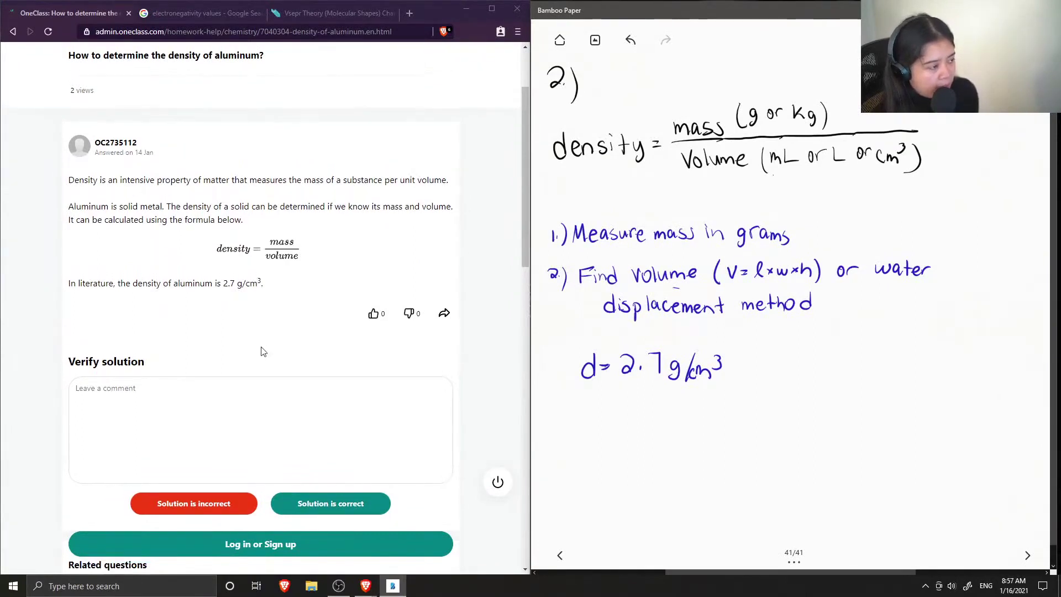
scroll(259, 392, up, 1)
scroll(252, 420, down, 1)
- Comment 'This solution is correct. We can weigh the aluminum to find its mass'
click(249, 429)
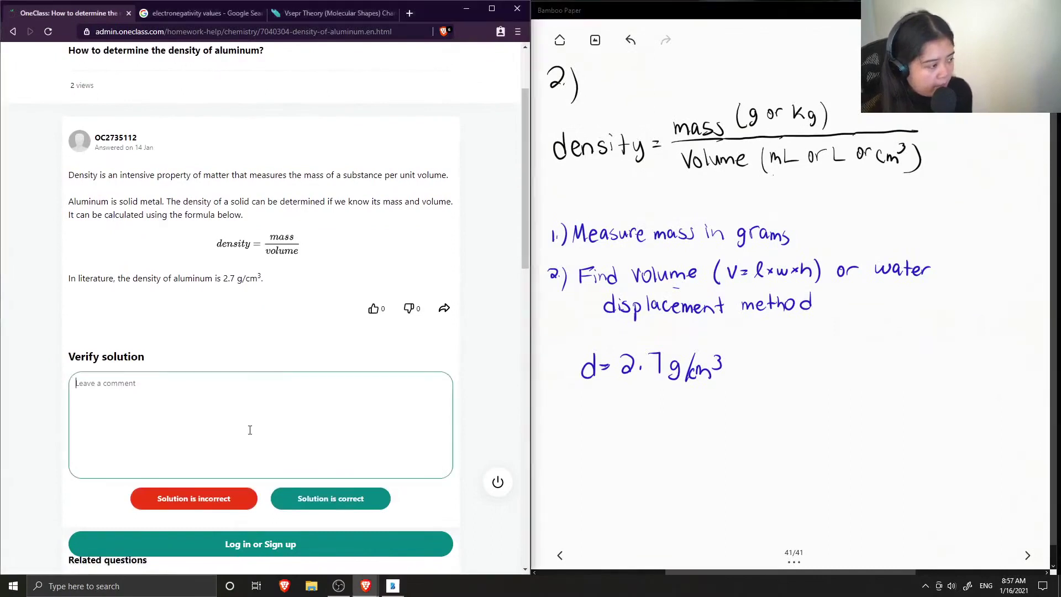
text(Thi)
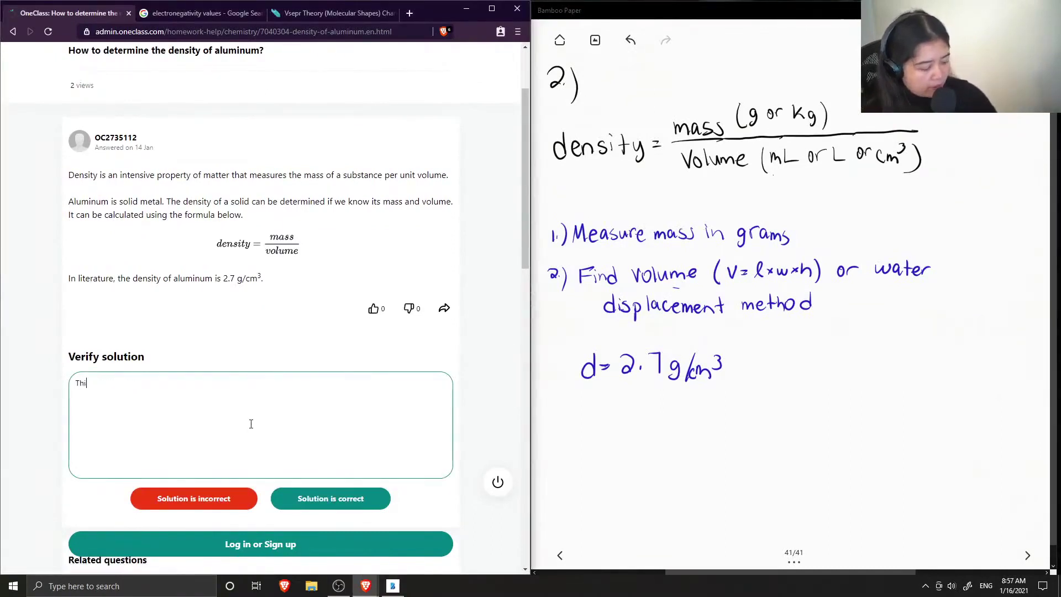
text(s solution is correct)
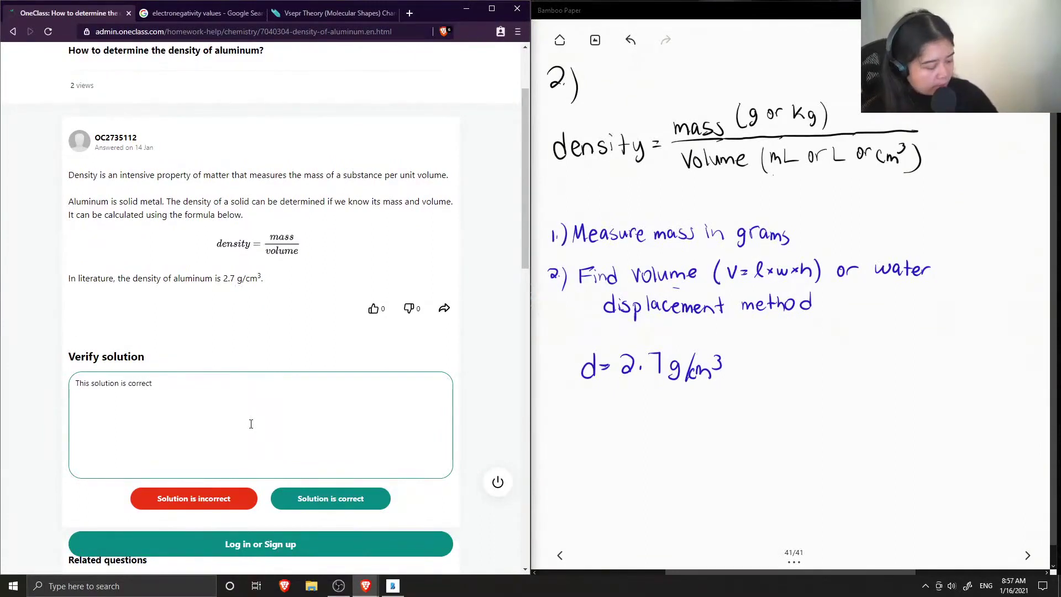
text(. We can)
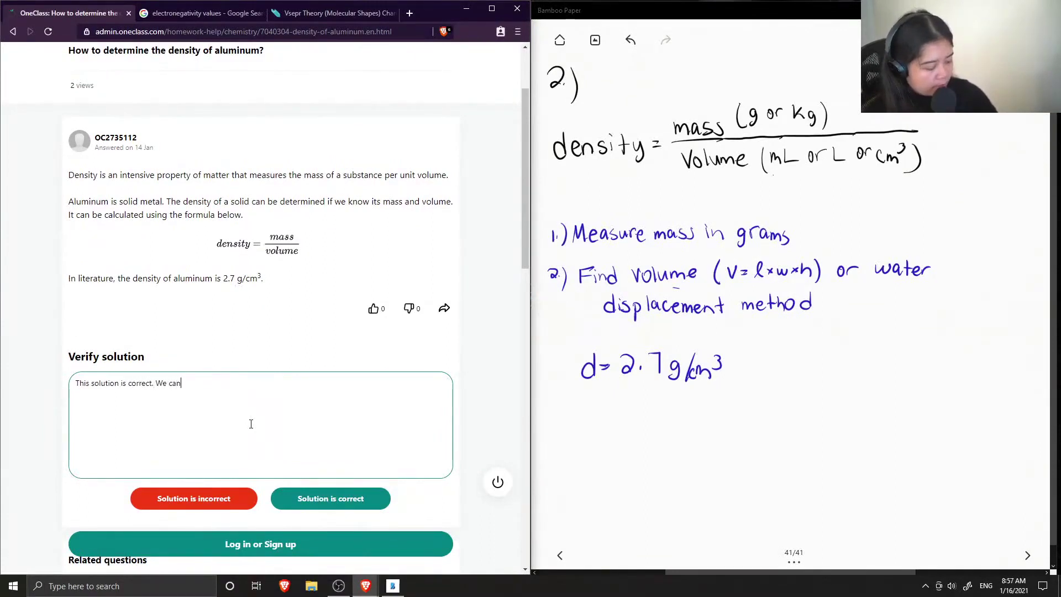
text( weigh )
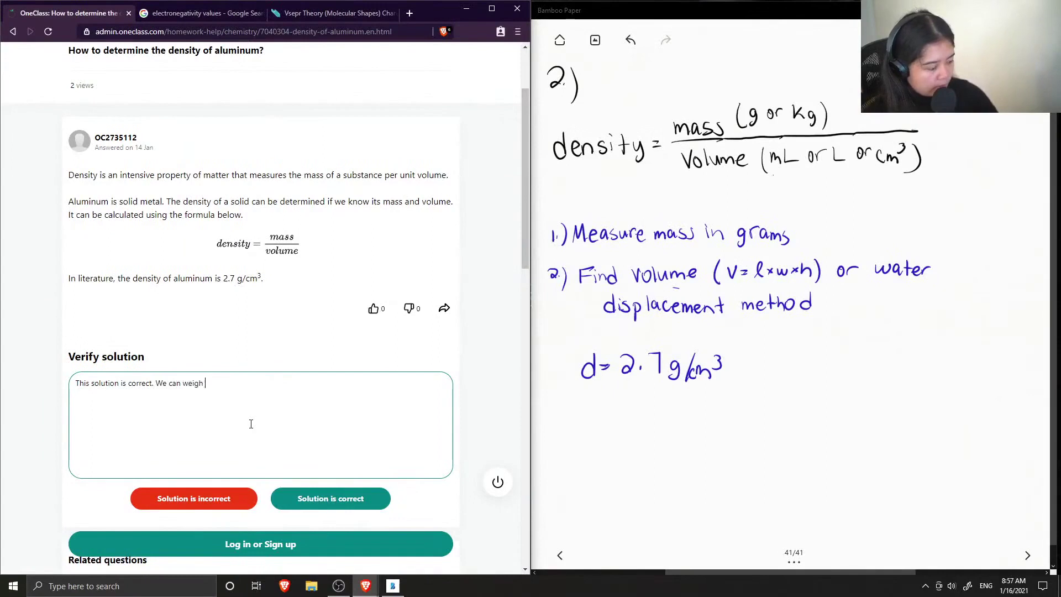
text(the alu)
key(BackSpace)
key(BackSpace)
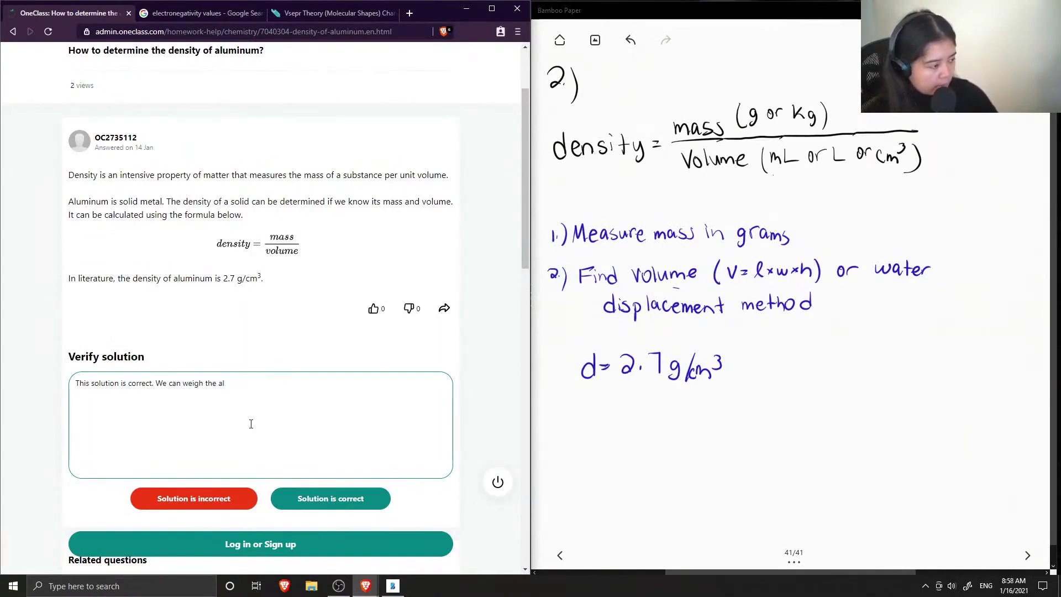
text(lum)
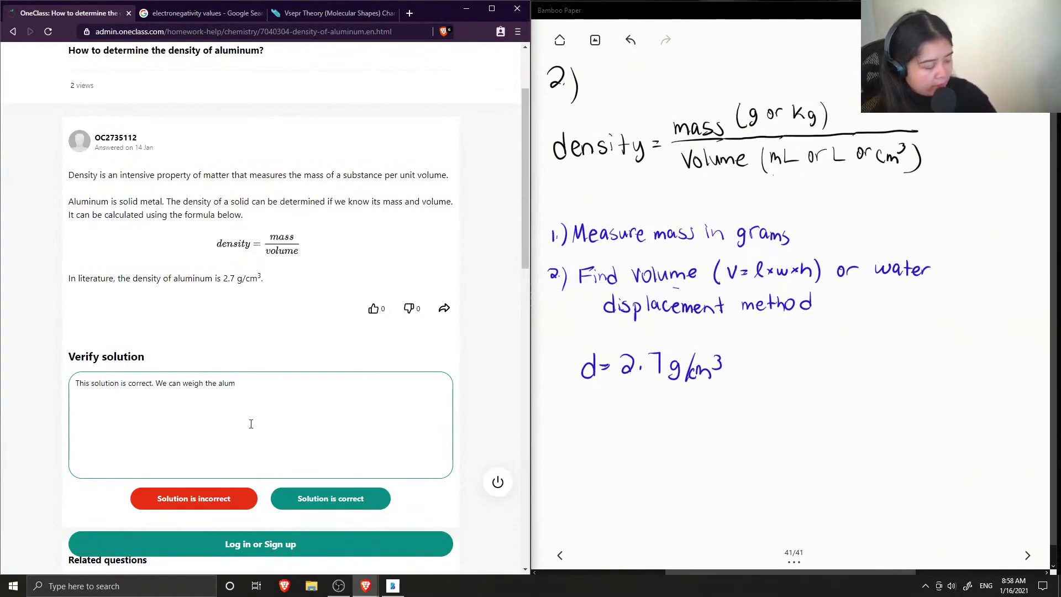
text(i)
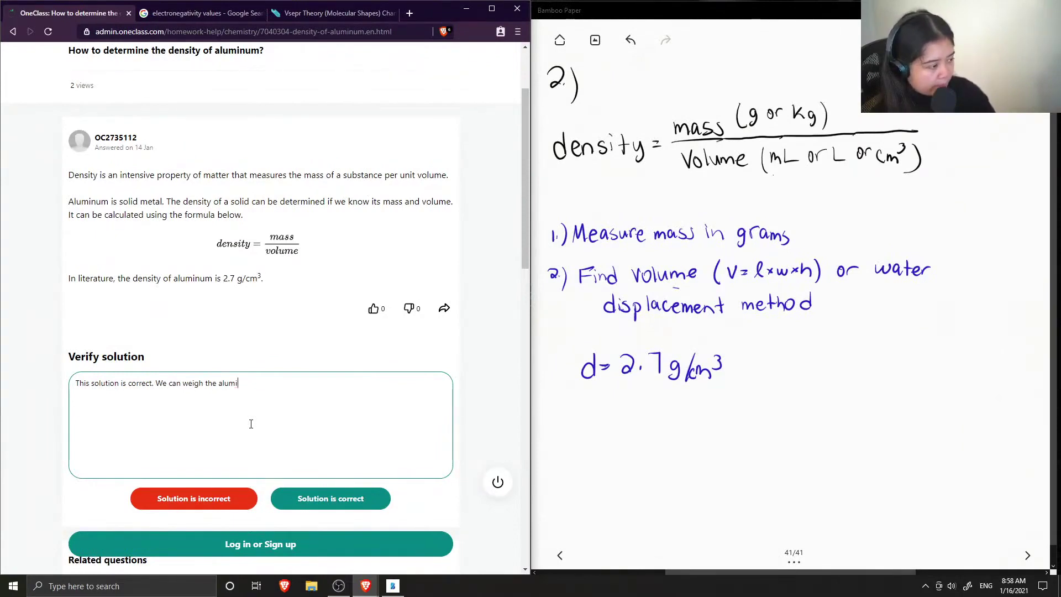
text(num )
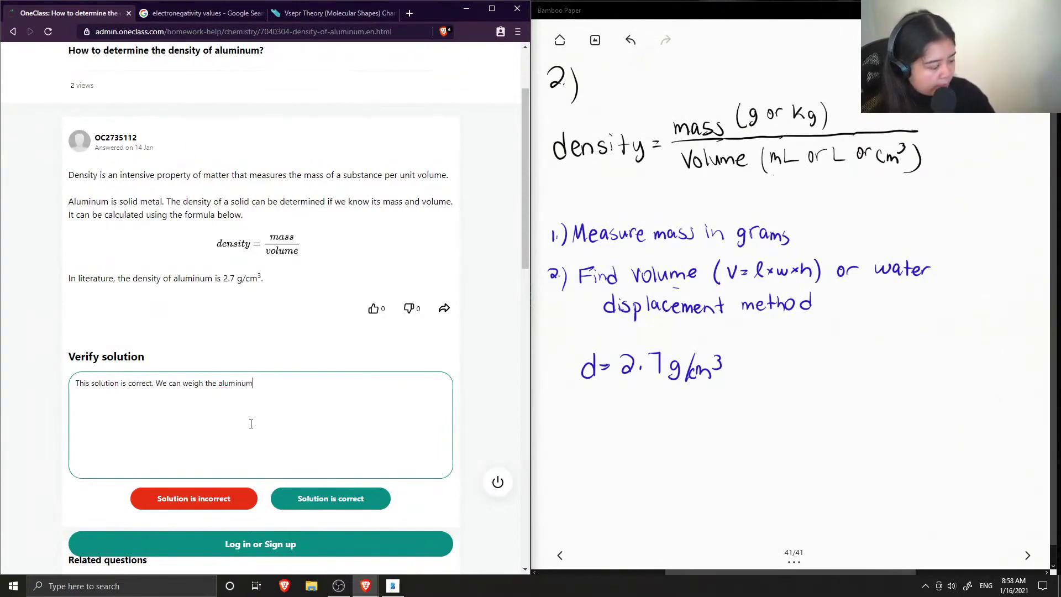
text(to )
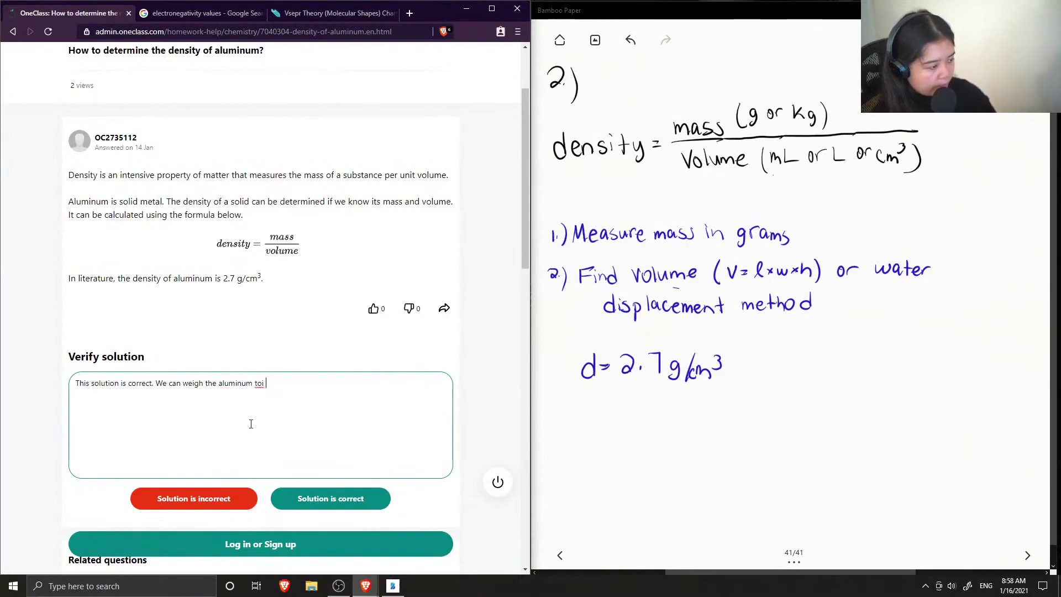
text(find )
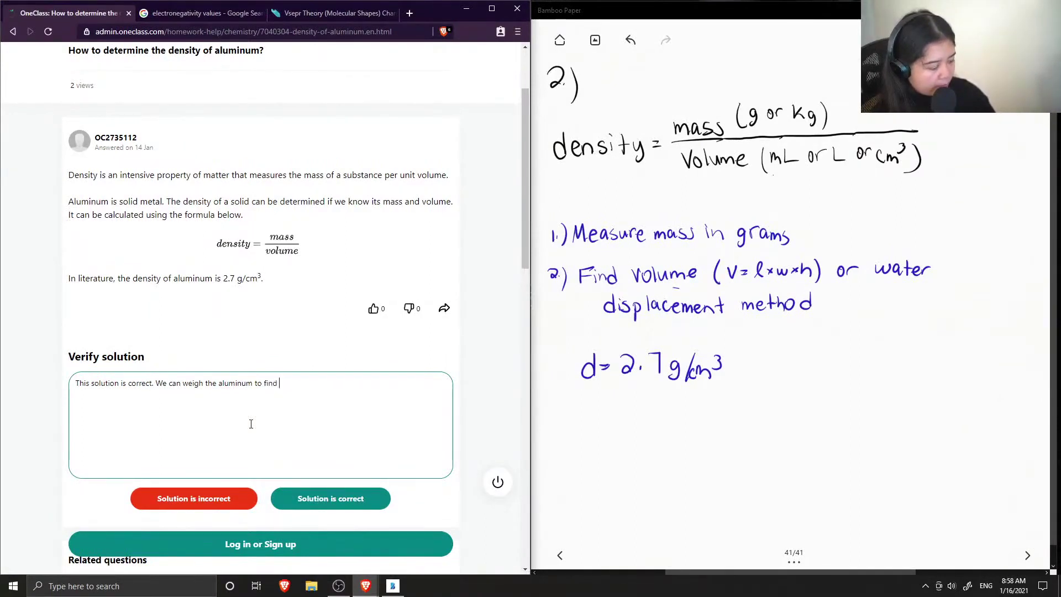
text(its mass,)
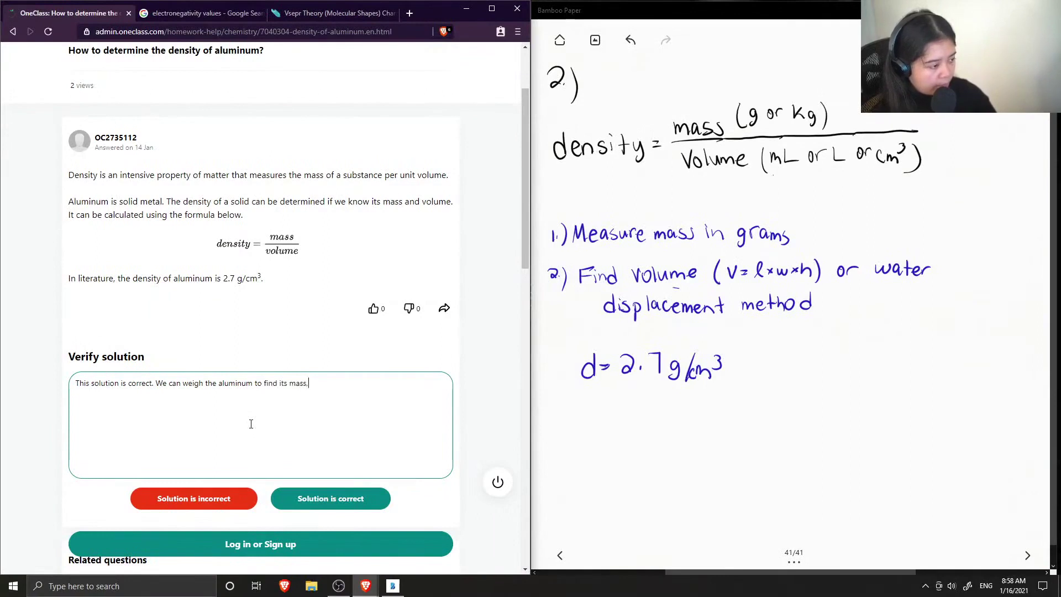
- Add that a cube's volume is V=l*w*h, otherwise use the water displacement method
text(. )
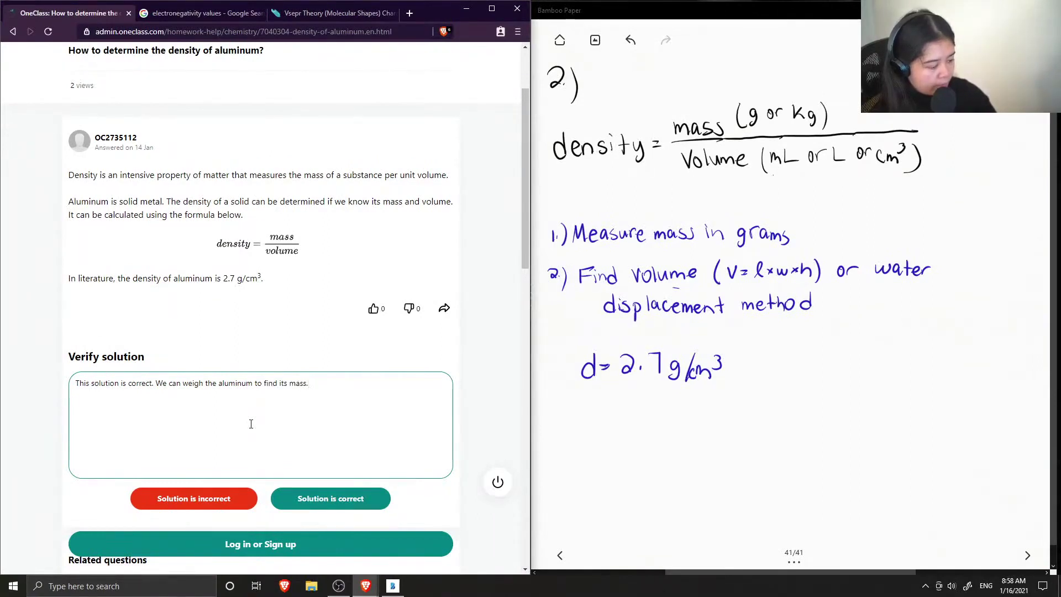
text(It)
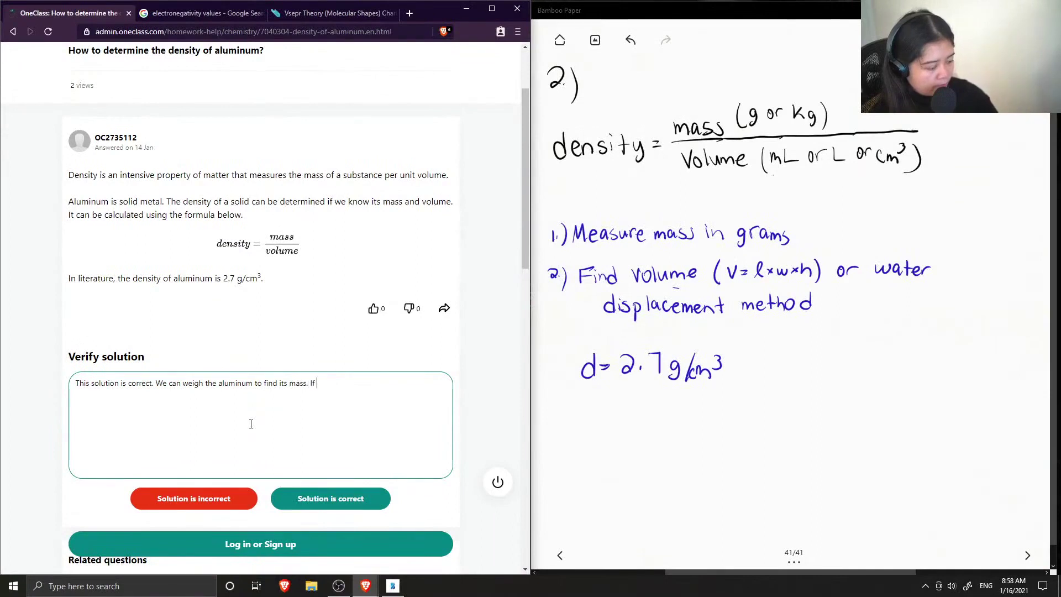
text( the solid is q)
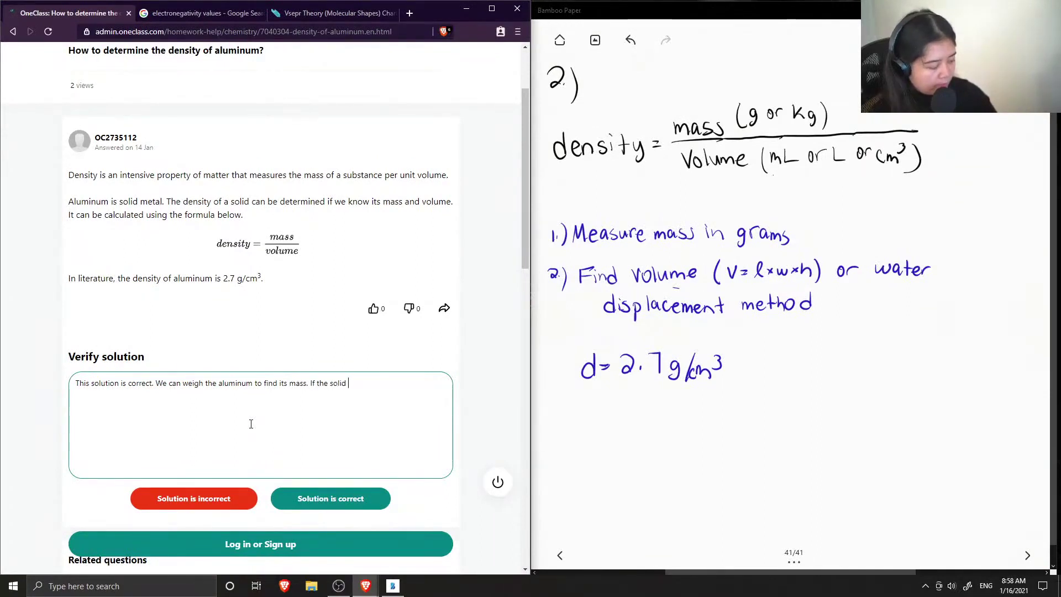
key(BackSpace)
key(BackSpace)
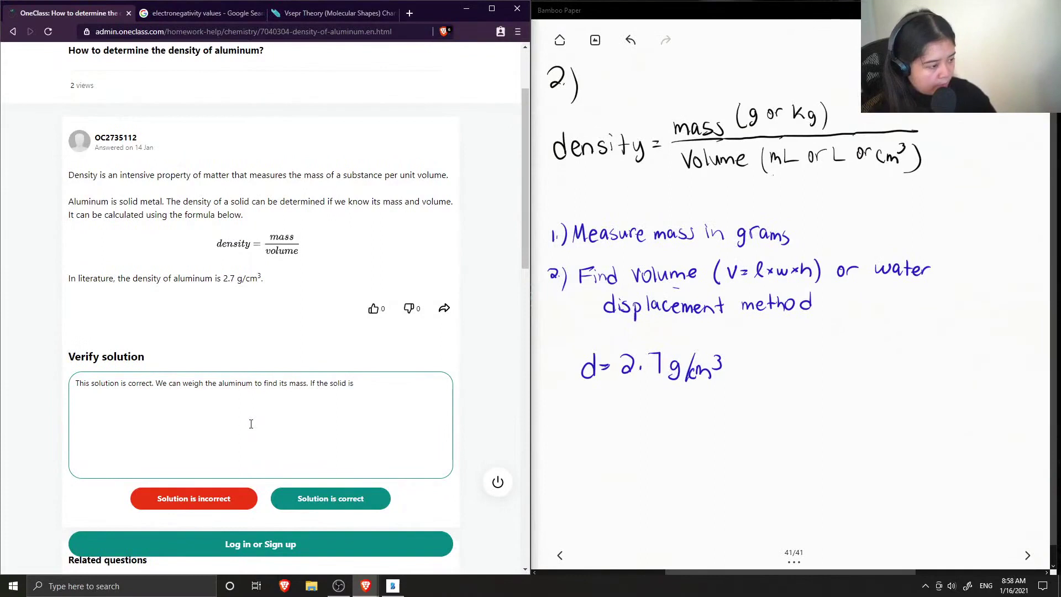
text(a cube we can calcula)
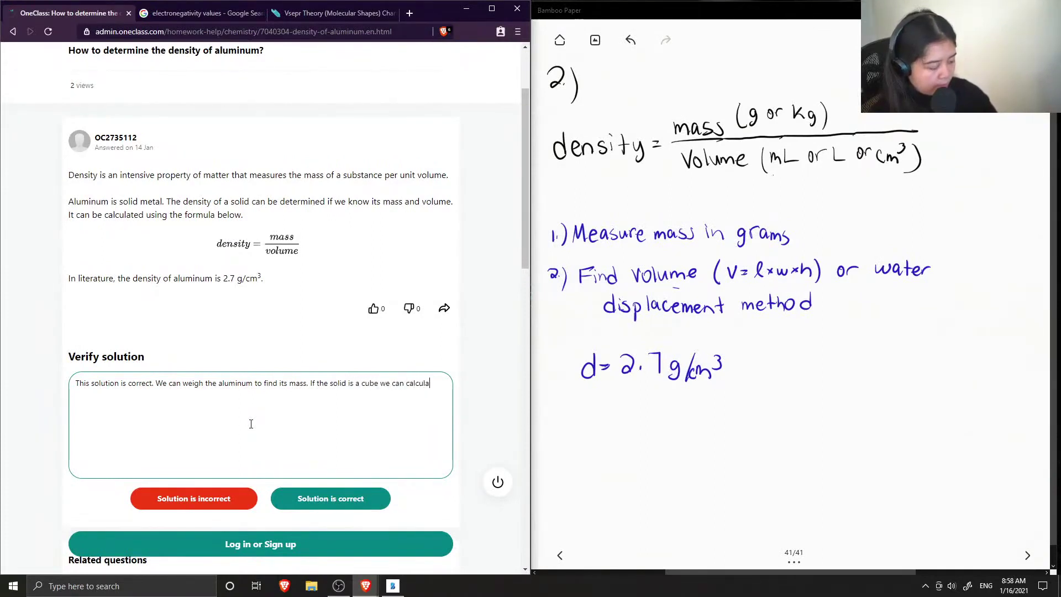
text(te for volume )
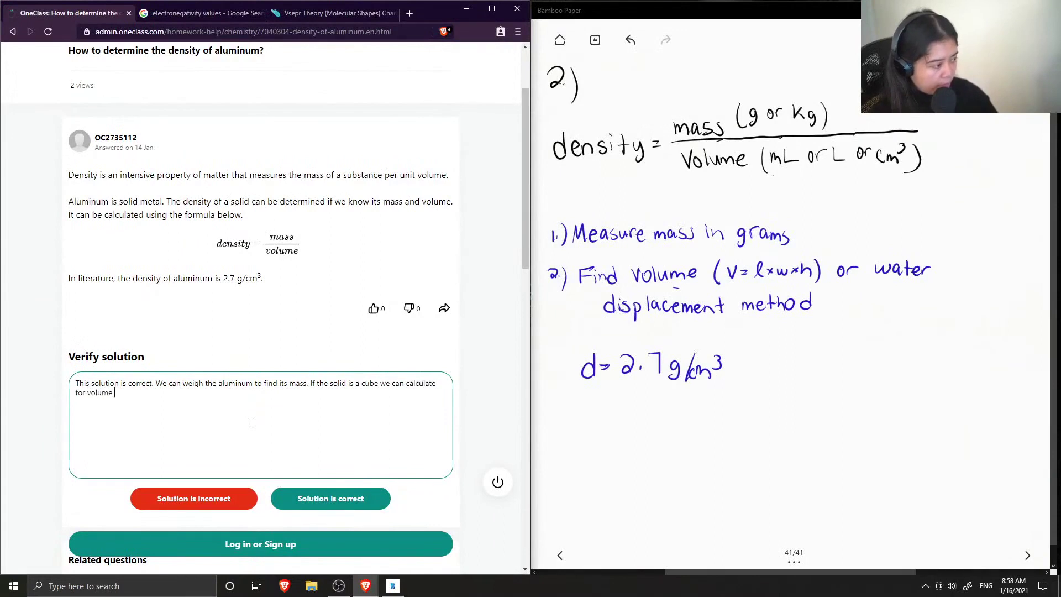
text(usi)
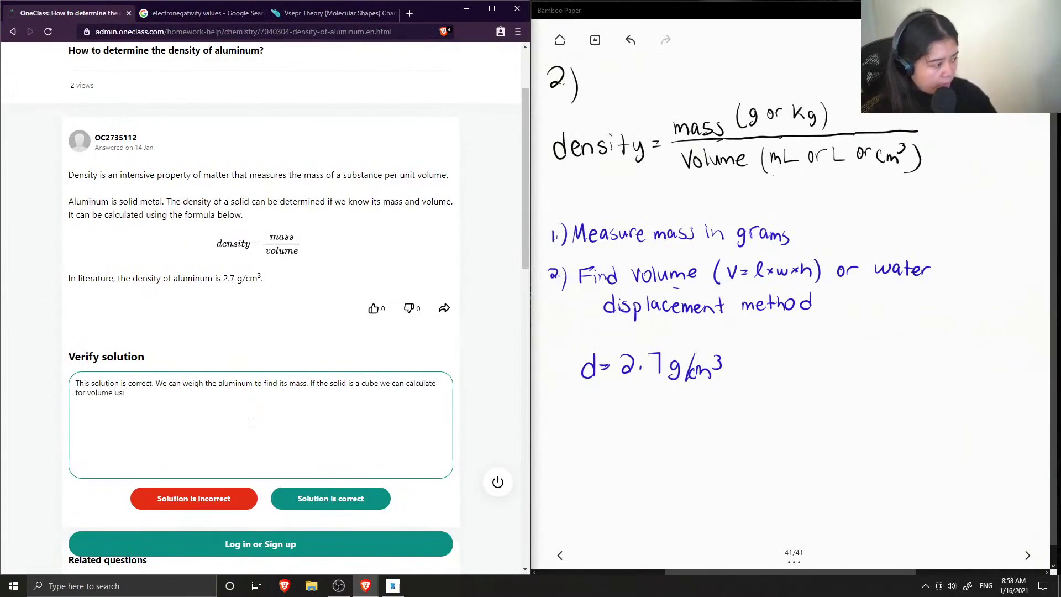
text(ng V)
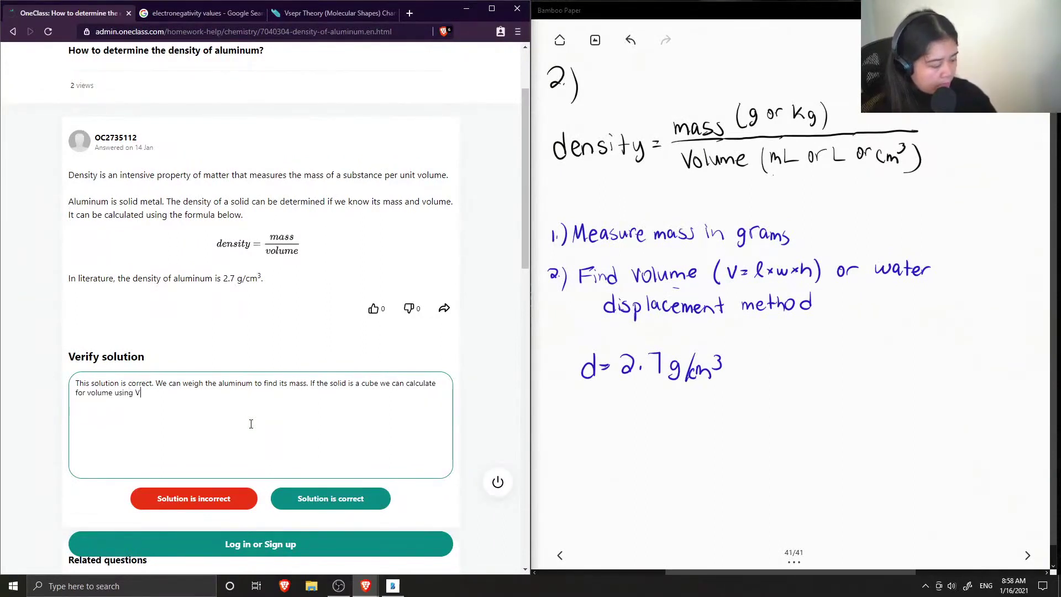
text(=lwh)
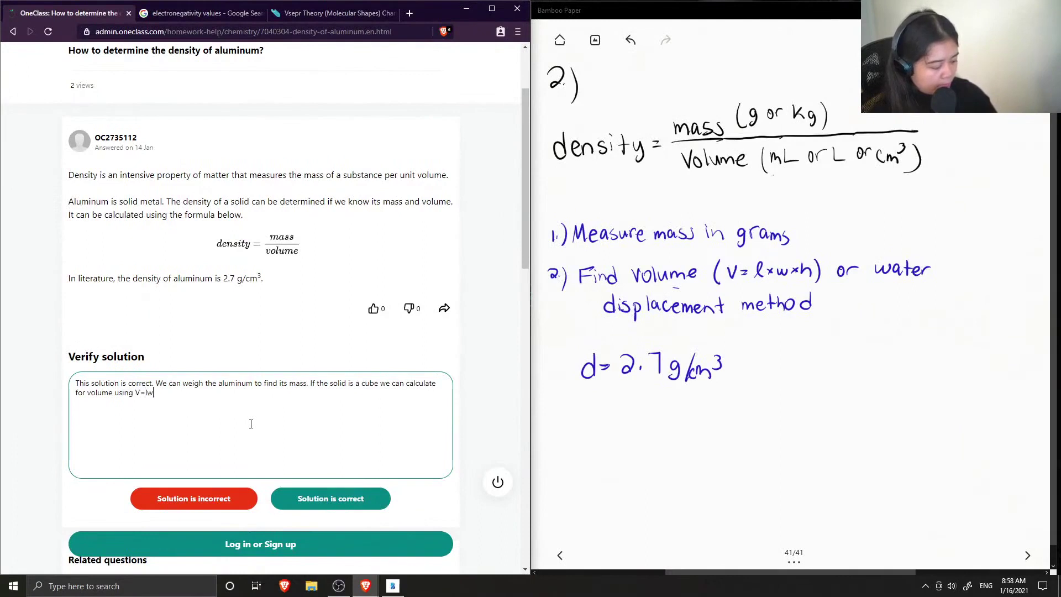
key(BackSpace)
key(BackSpace)
key(BackSpace)
text(l*)
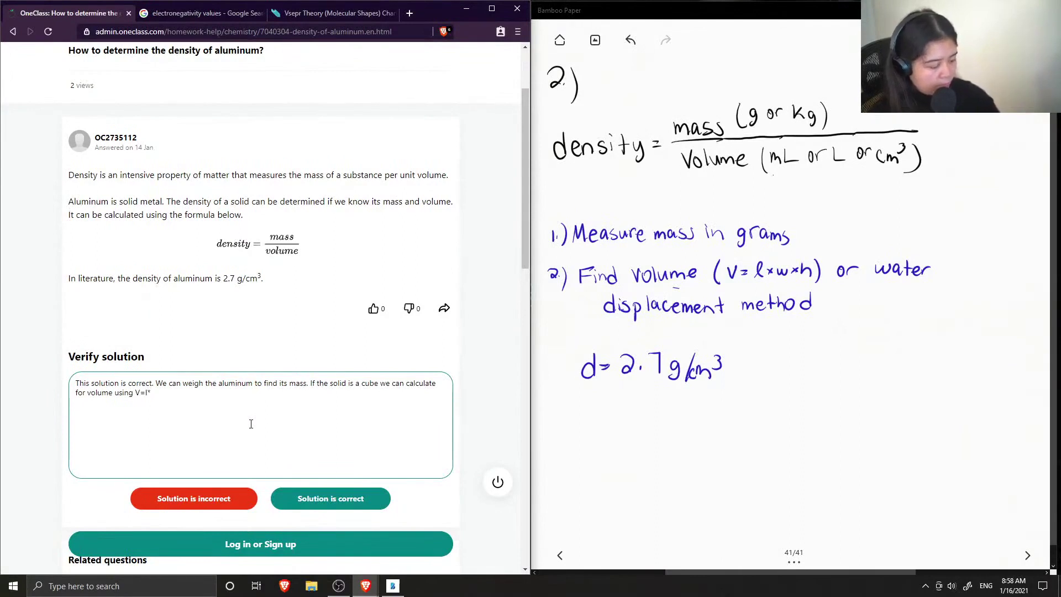
text(w*h)
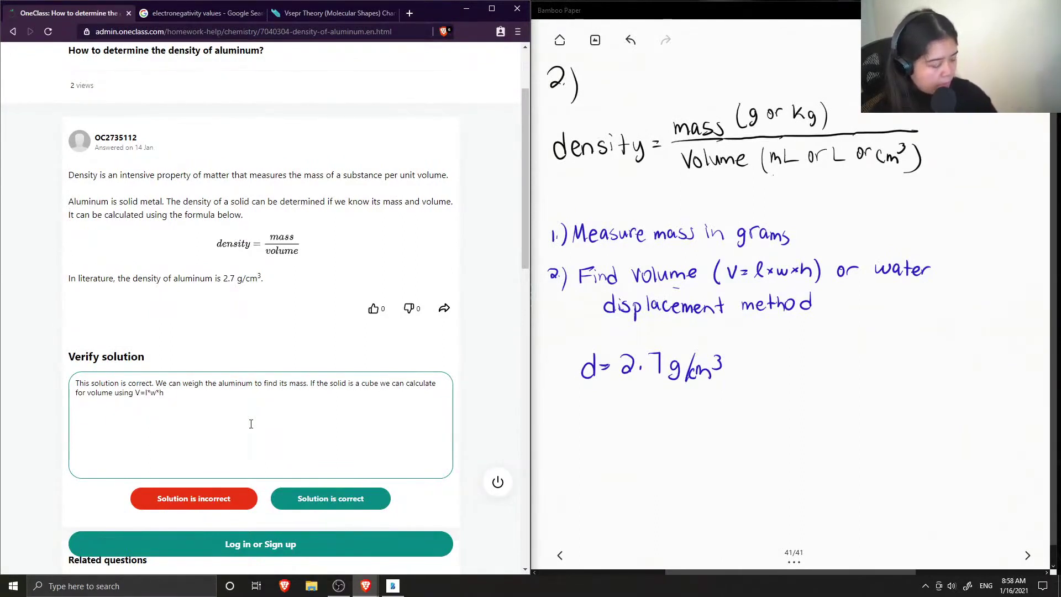
text( or w)
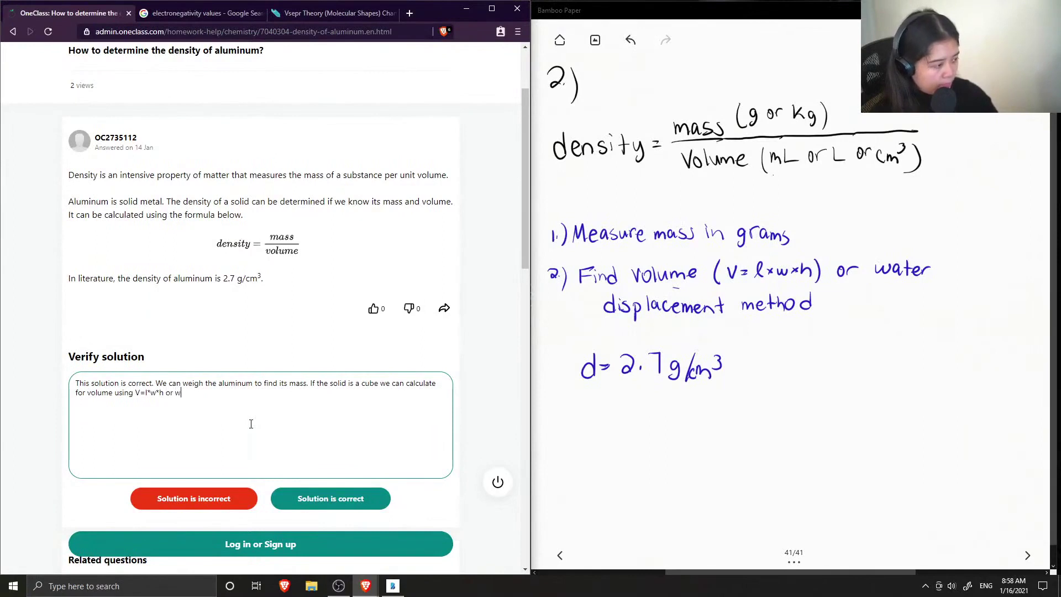
text(e can uis)
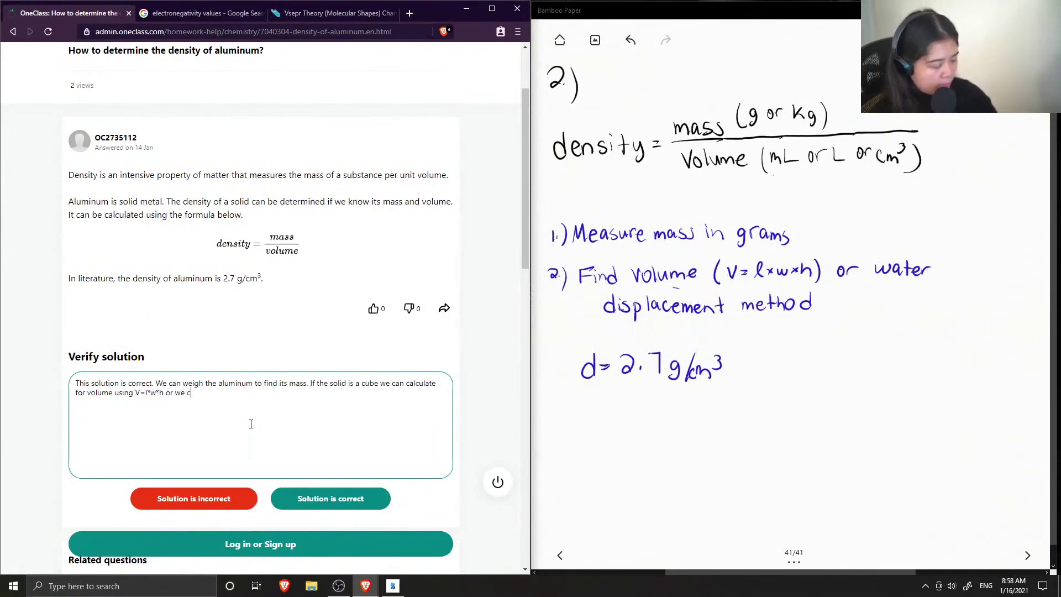
key(BackSpace)
key(BackSpace)
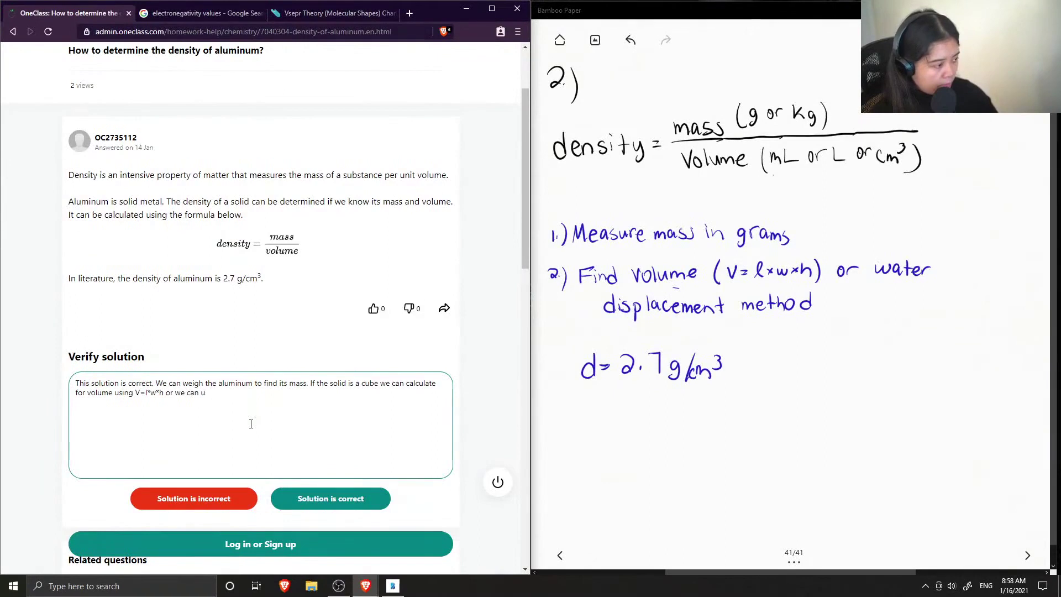
text(se the wa)
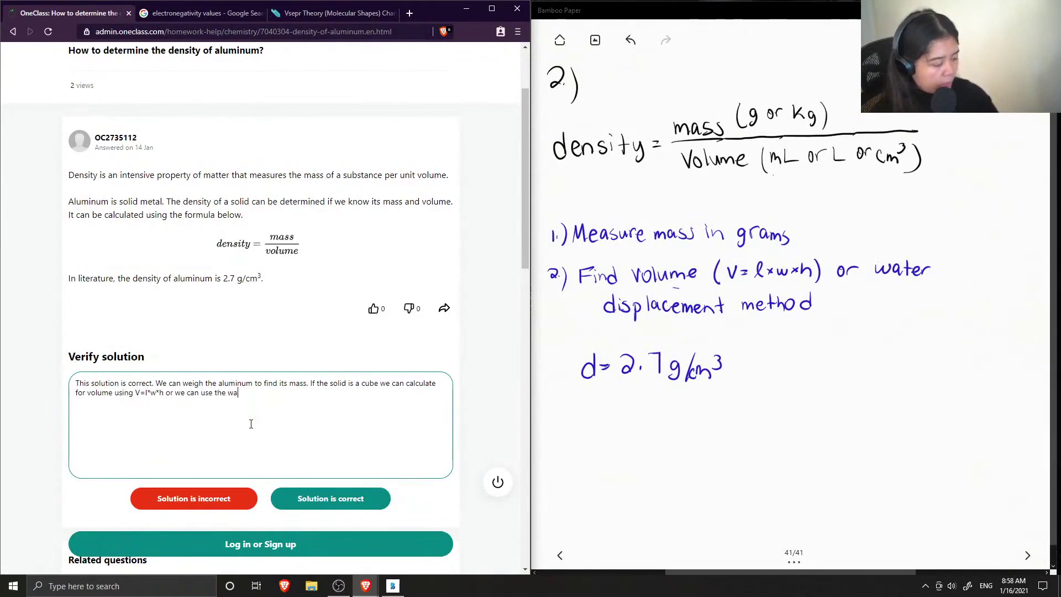
text(ter displace)
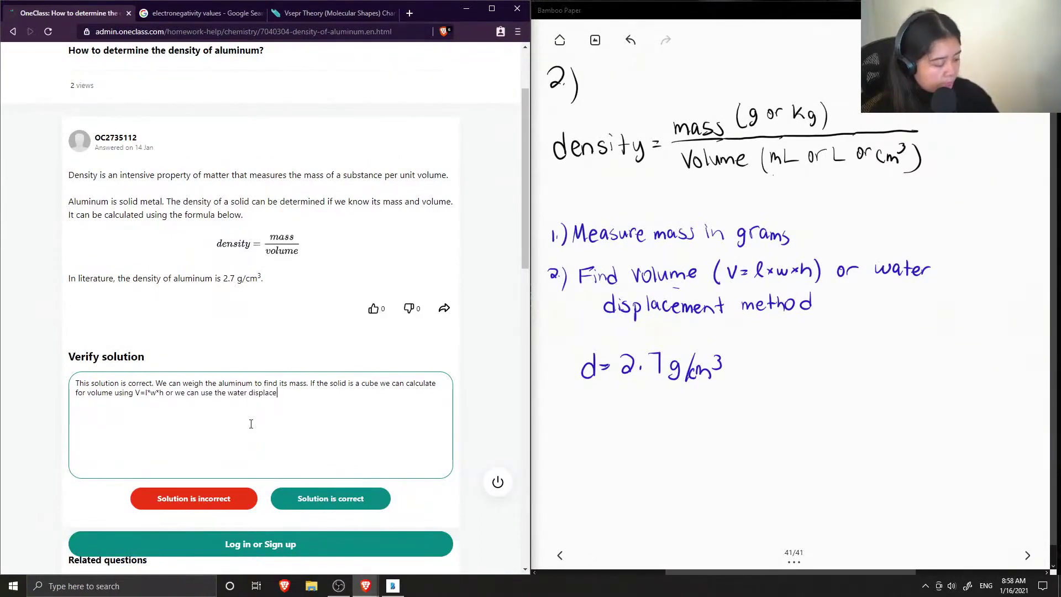
text(ment method if it i)
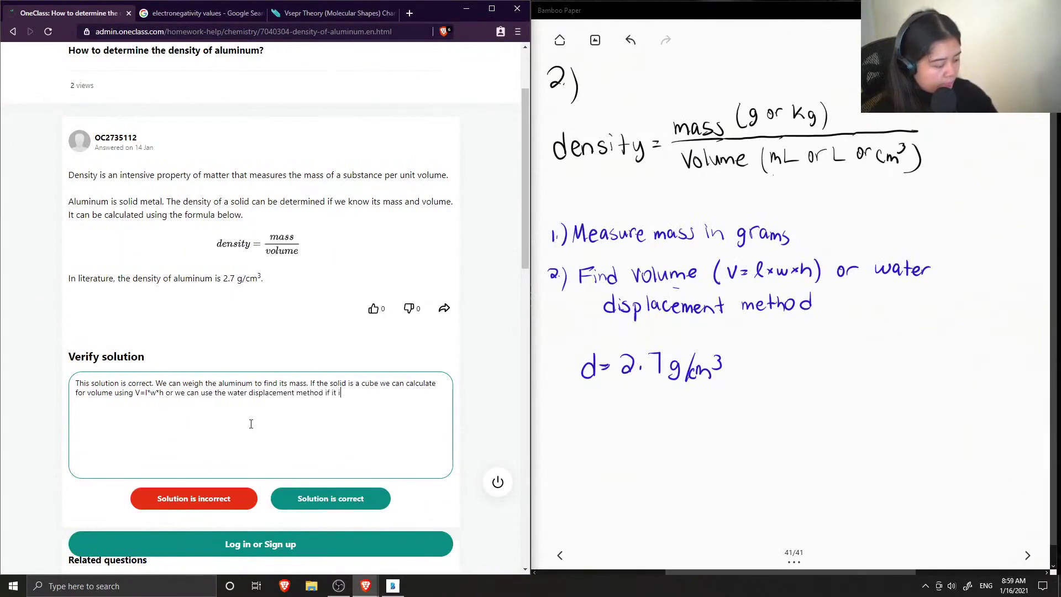
text(s an irregular shape.)
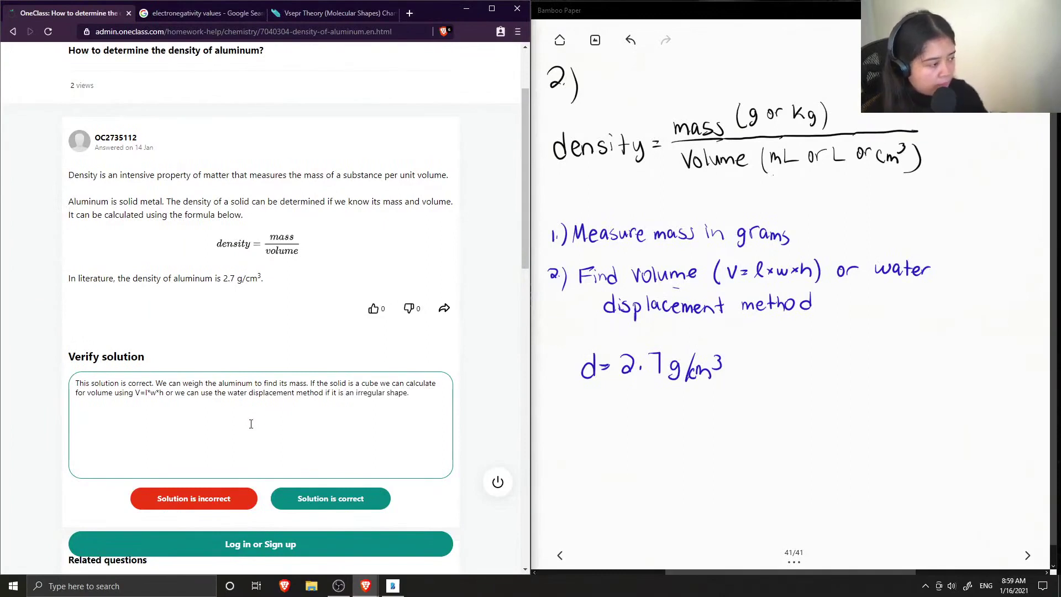
scroll(251, 423, up, 2)
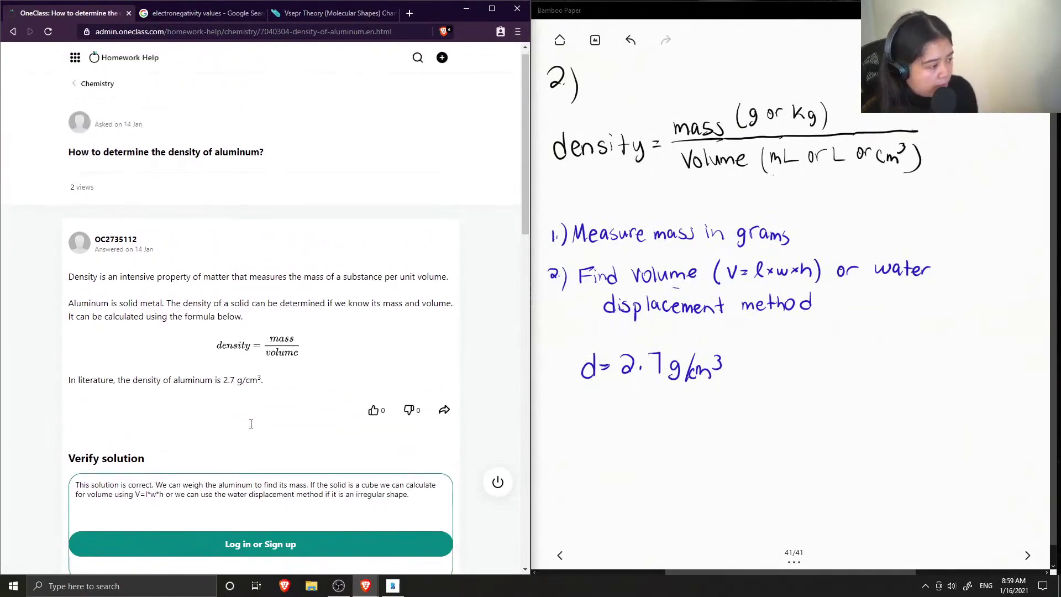
scroll(254, 409, down, 3)
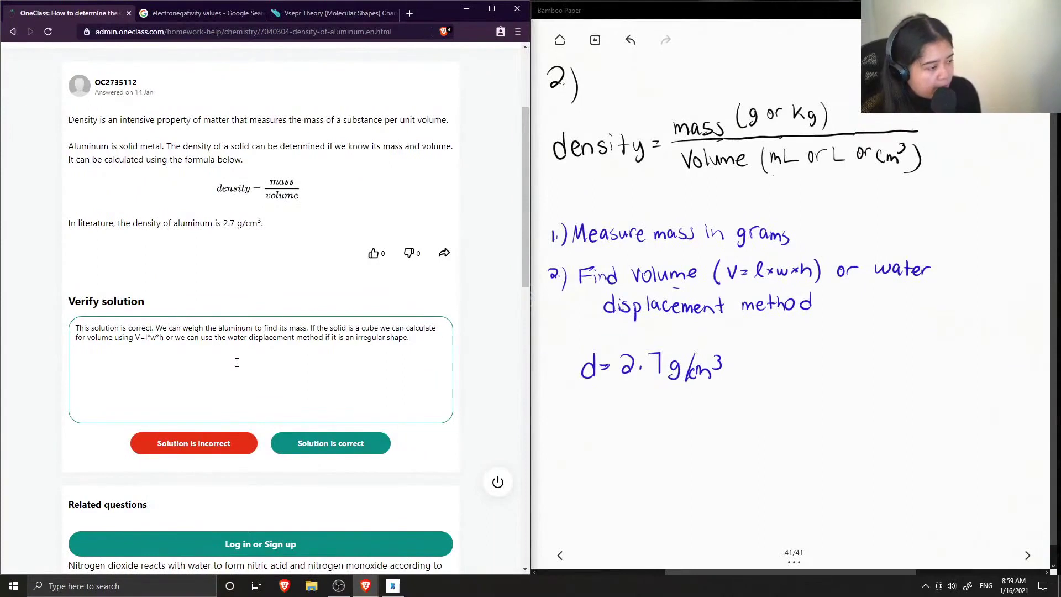
scroll(236, 361, down, 2)
scroll(237, 365, up, 2)
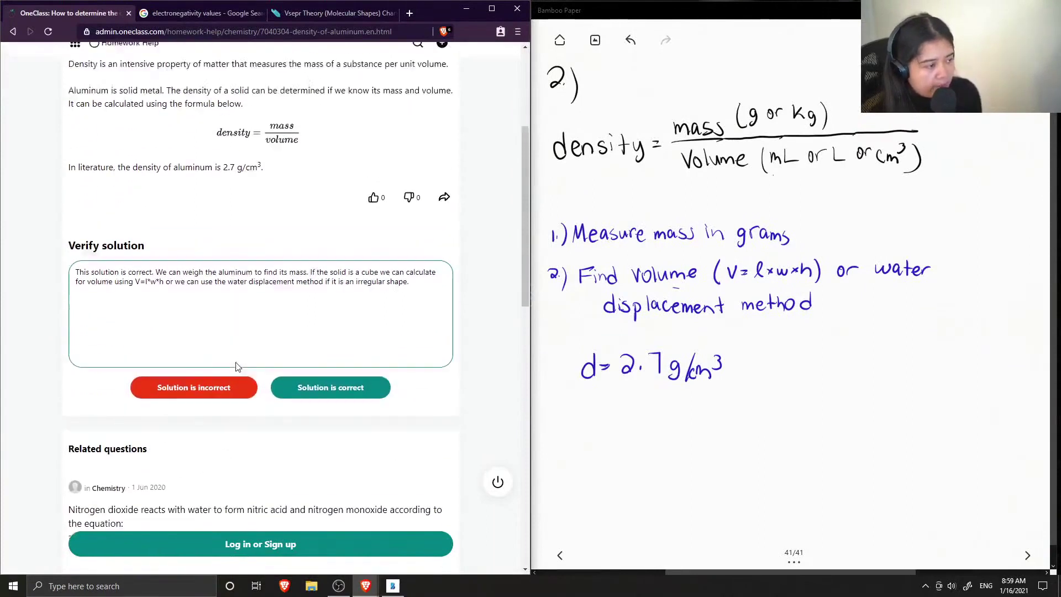